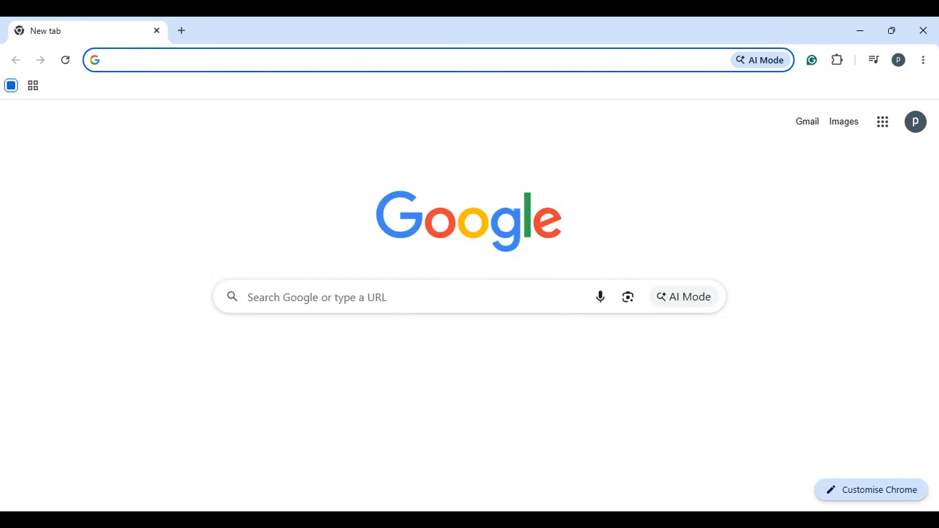
- Open the Grammarly web app and create a new blank document
type("gra")
key("Return")
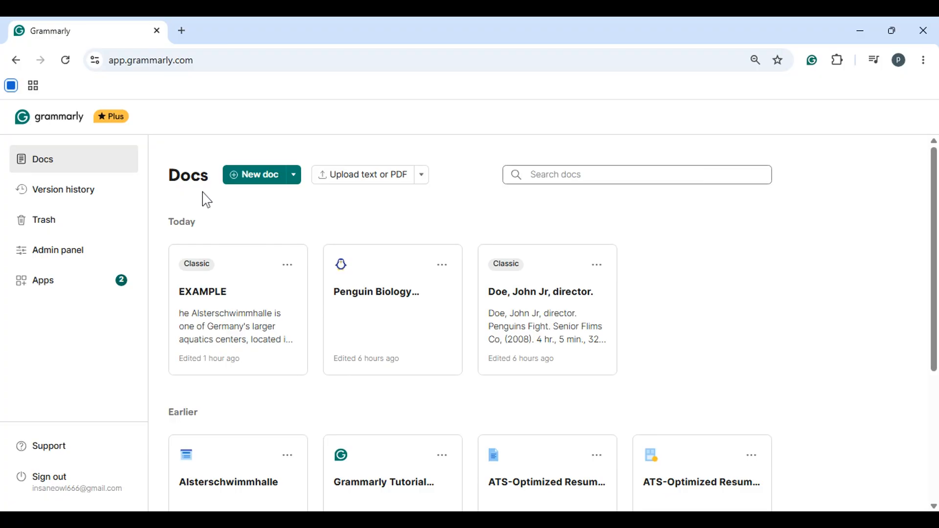
left_click(260, 184)
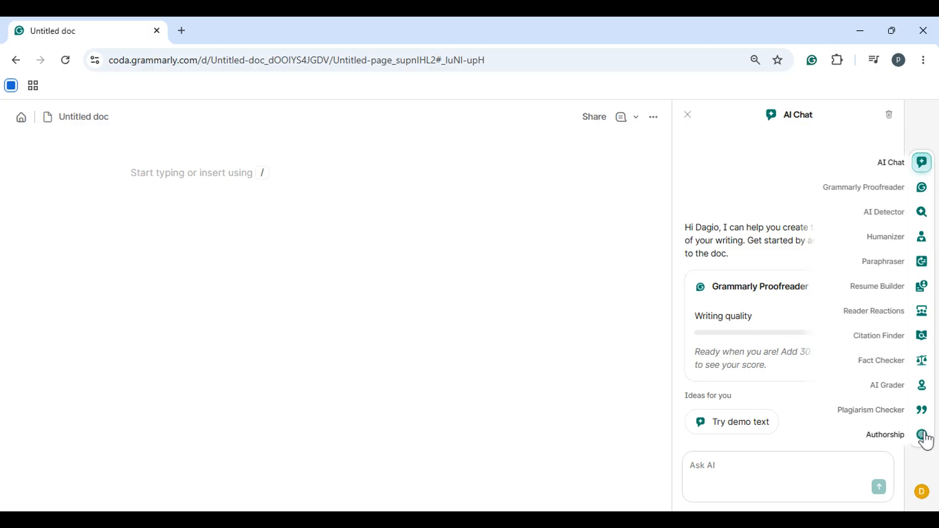
- Ask the AI Chat to "write me 5 para about penguins" and look over the essay inserted in the document
left_click(923, 168)
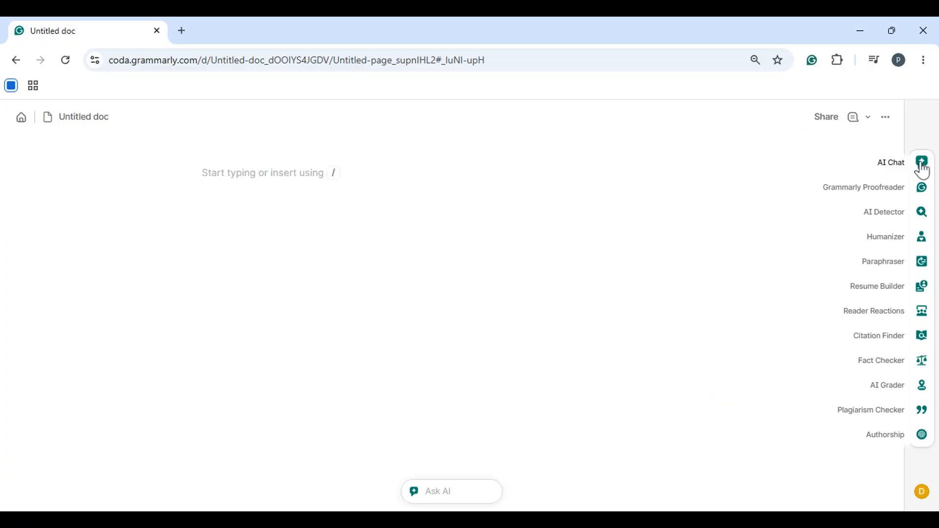
left_click(922, 169)
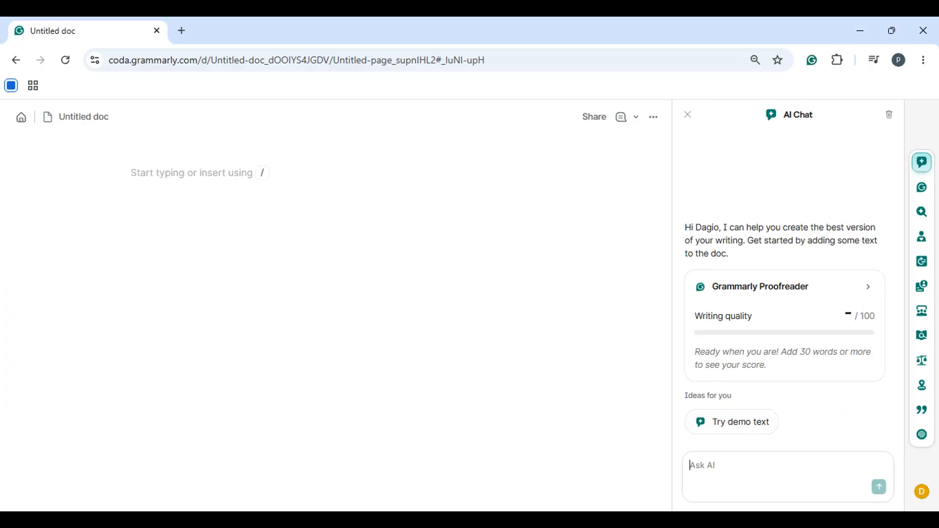
type("write me 5 para a")
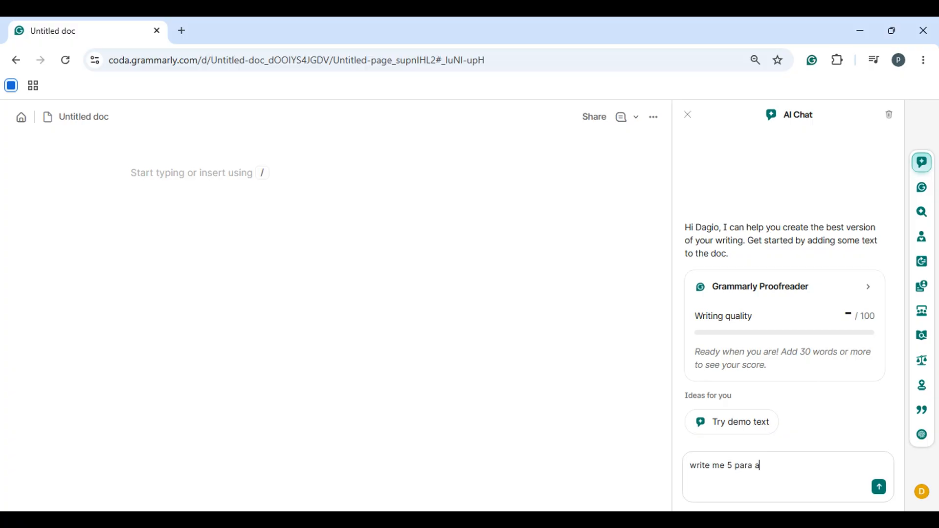
type("bout penguins")
key("Return")
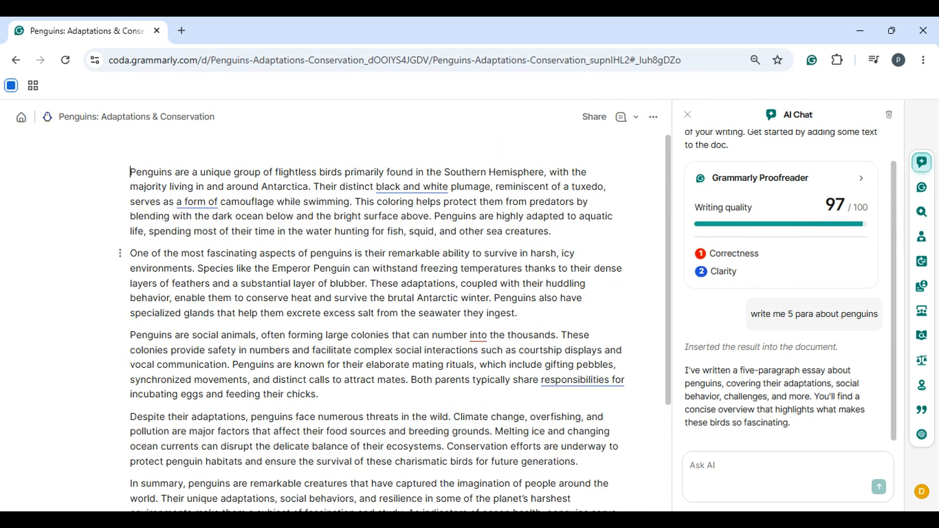
scroll(395, 323, "down", 1)
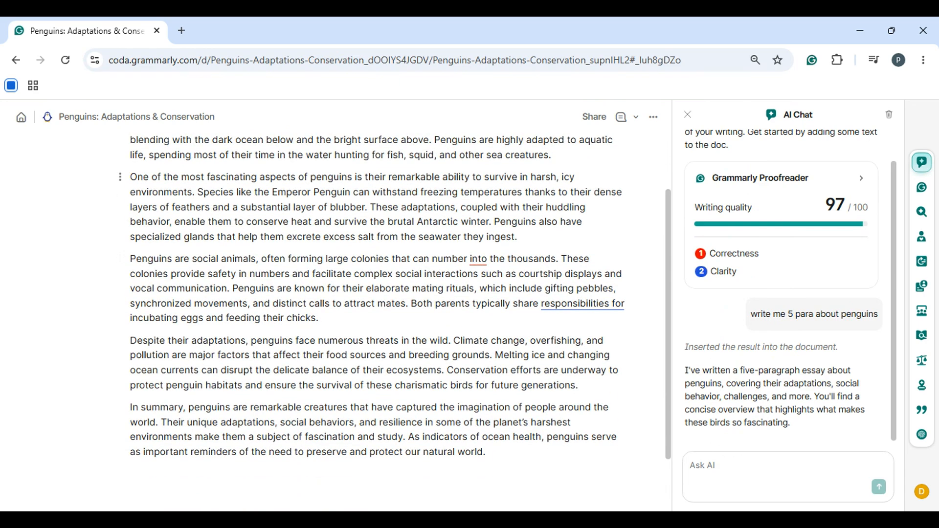
scroll(376, 323, "up", 2)
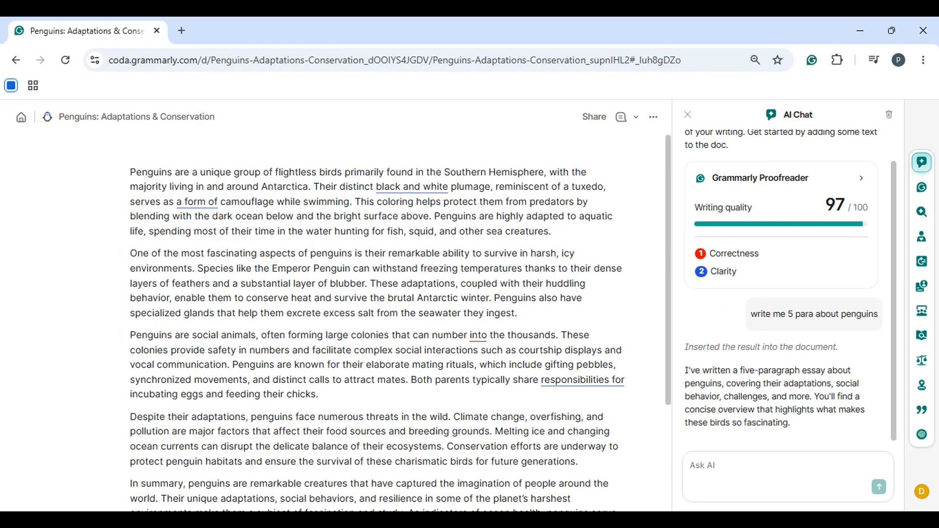
- Ask the AI Chat to rewrite the penguin essay in a book format with 2 columns
type("write it in a book format")
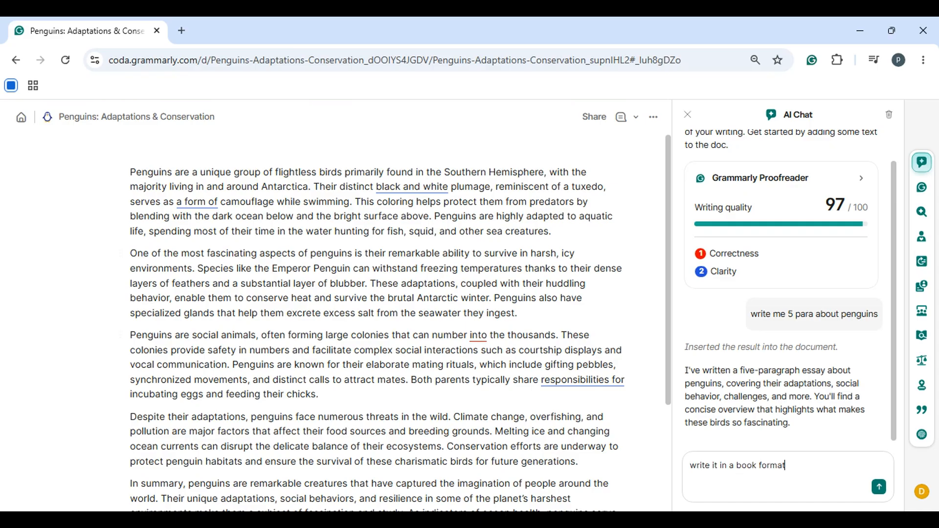
type(" with 2 coloums")
key("Return")
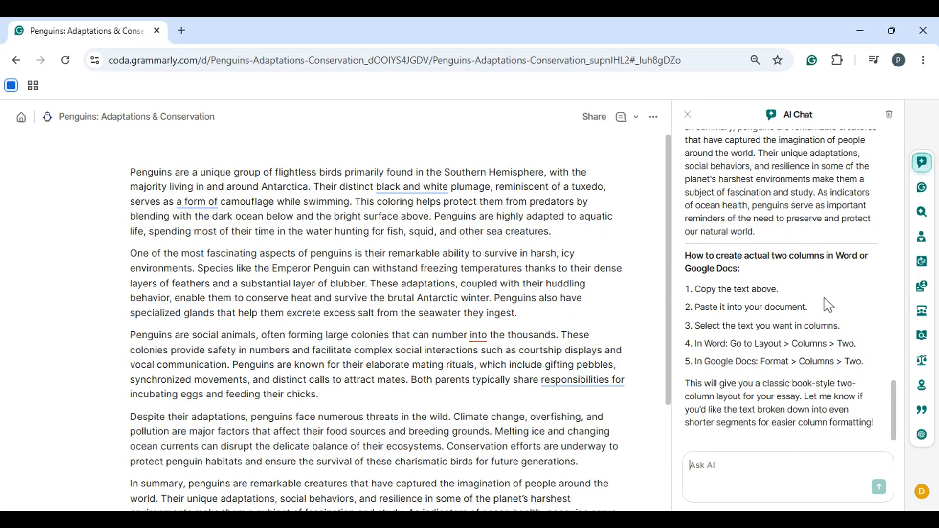
- Ask the AI Chat to make the penguin essay like a children's book with easy understanding
type("make it like a c")
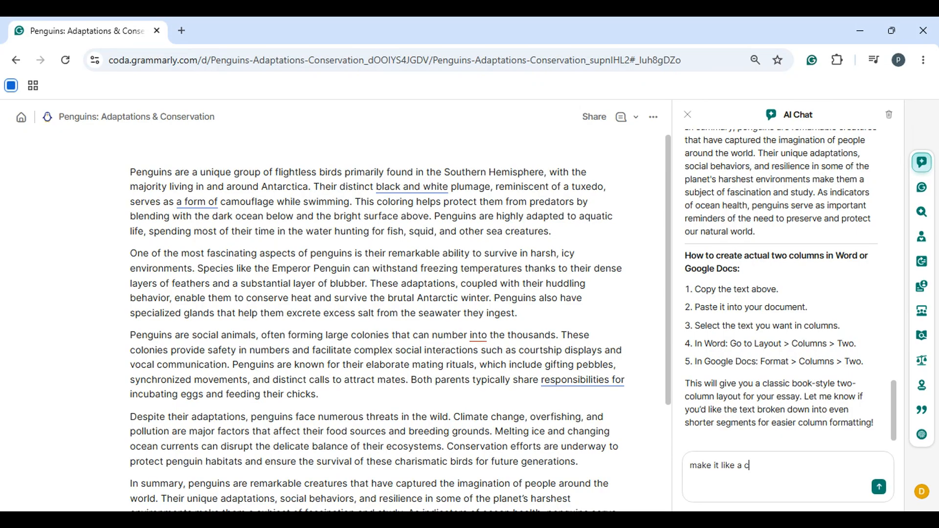
type("hildren ook with easy understan")
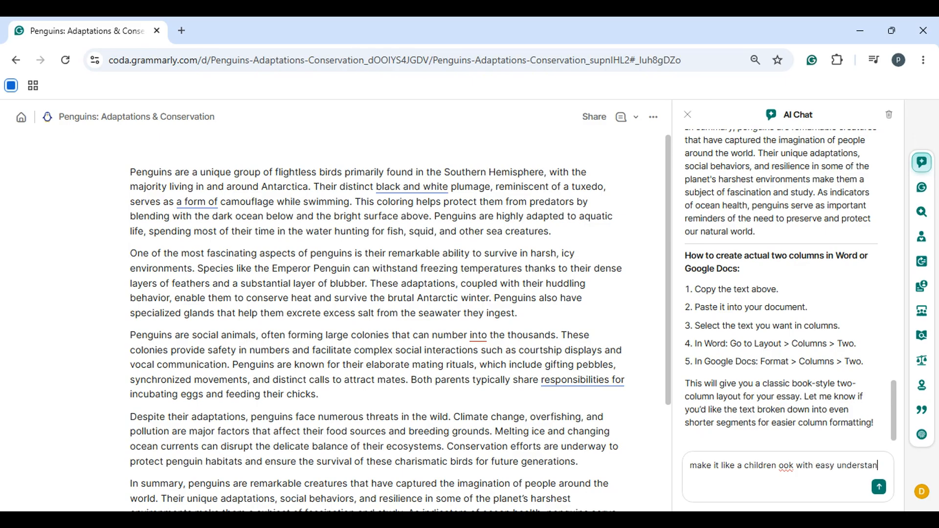
type("ding")
key("Return")
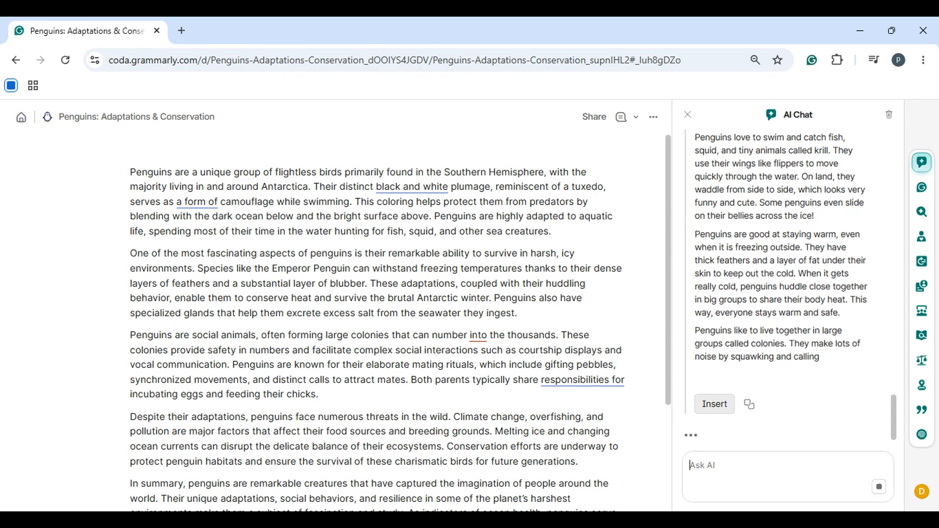
- Replace the document's entire text with the children's book version generated in the AI Chat
left_click(724, 404)
scroll(376, 337, "down", 5)
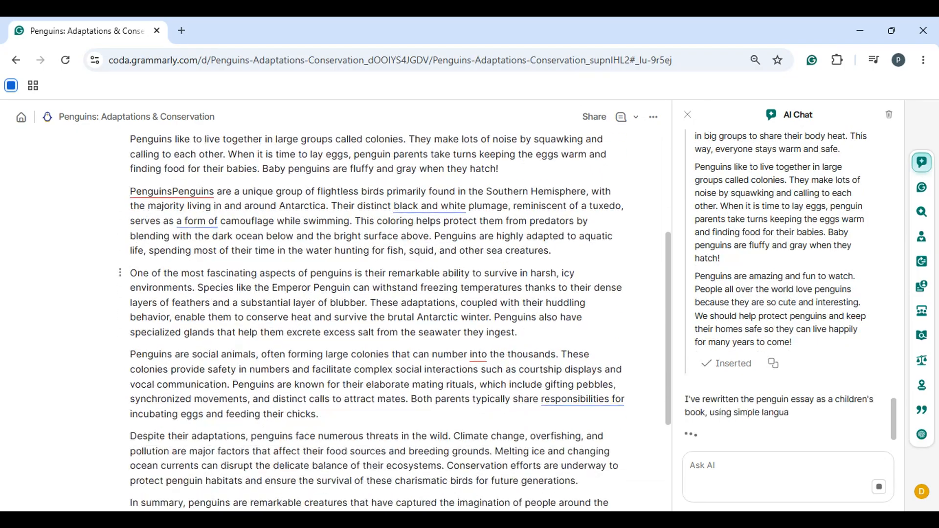
key("ctrl+a")
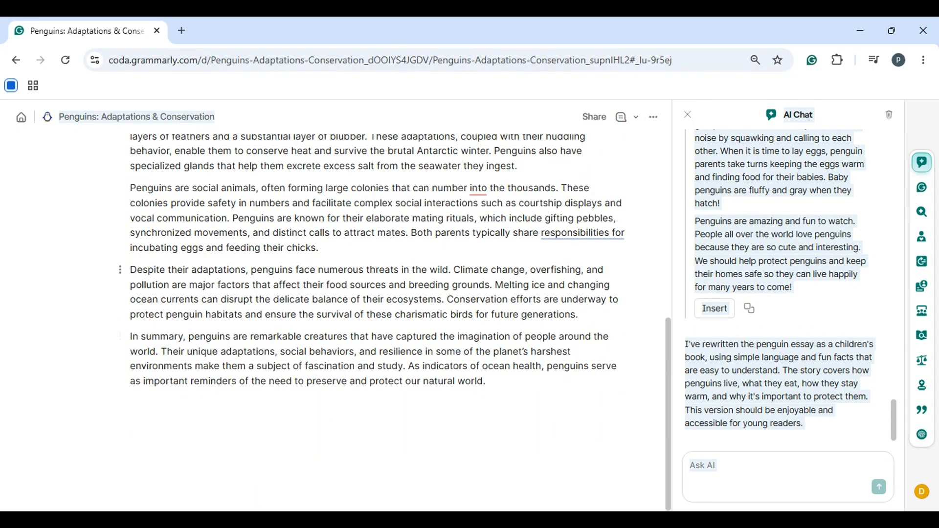
key("ctrl+a")
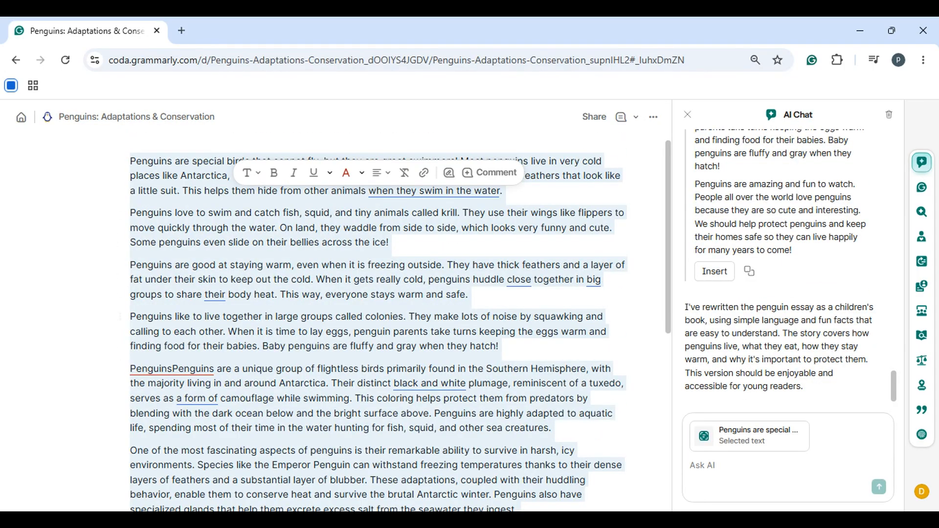
left_click(715, 272)
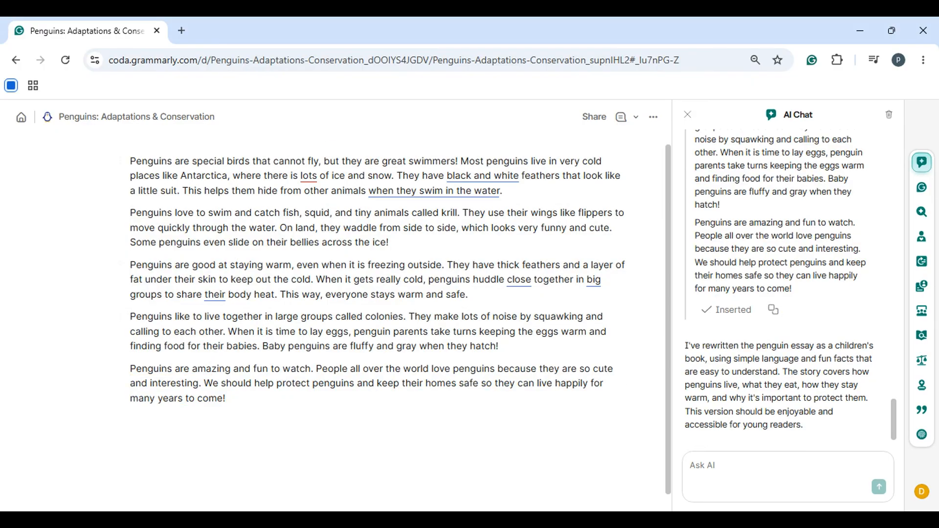
- Accept the suggestions "a lot" for "lots" and "while swimming" for "when they swim in the water" in the first paragraph
left_click(308, 175)
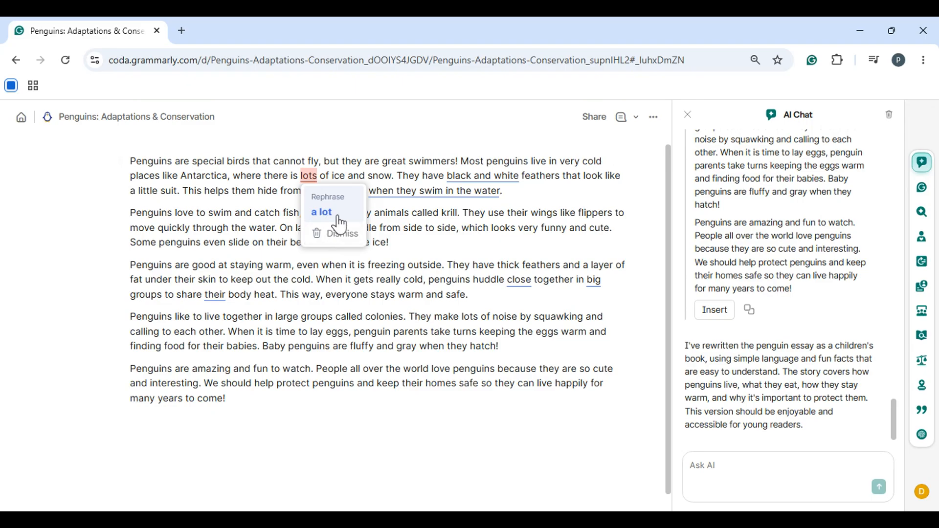
left_click(322, 213)
left_click(413, 191)
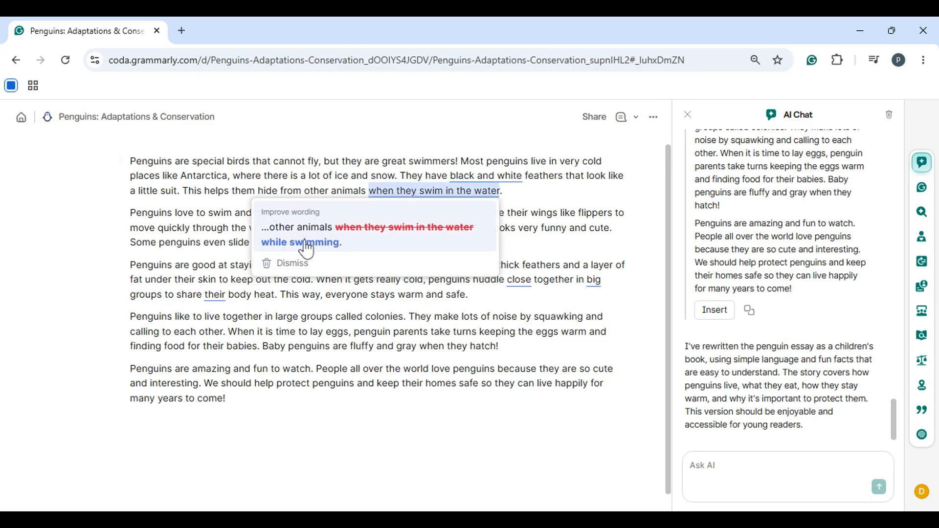
left_click(356, 255)
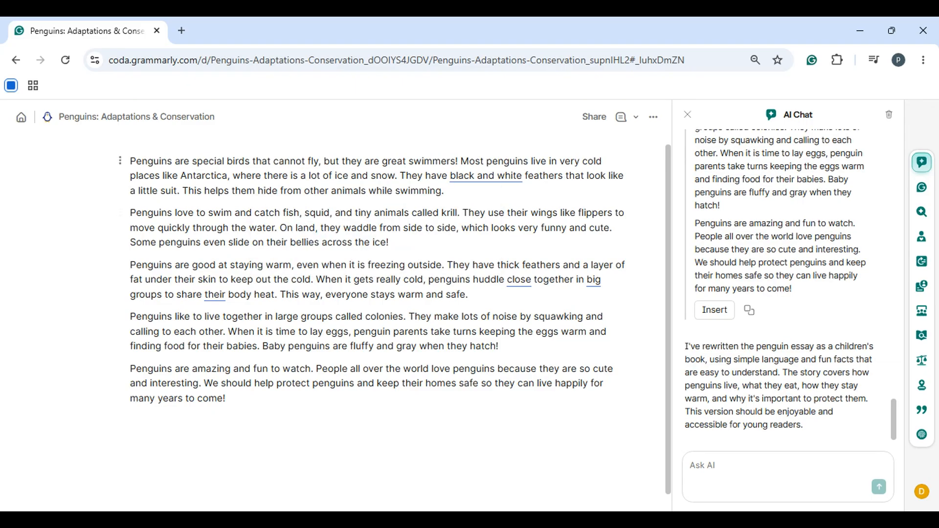
- Accept the "black-and-white" hyphenation in the first paragraph and the suggested rewording of the huddling sentence in the third paragraph
left_click(483, 176)
left_click(461, 224)
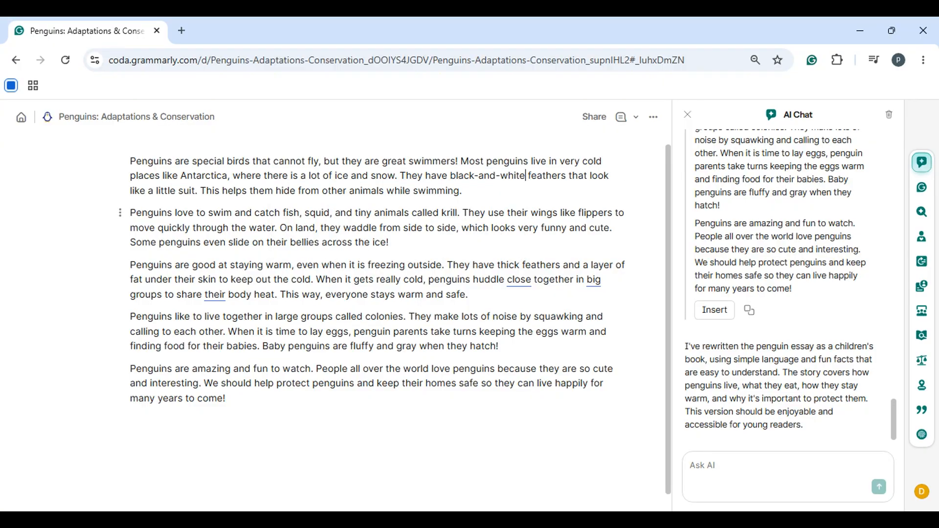
left_click(215, 295)
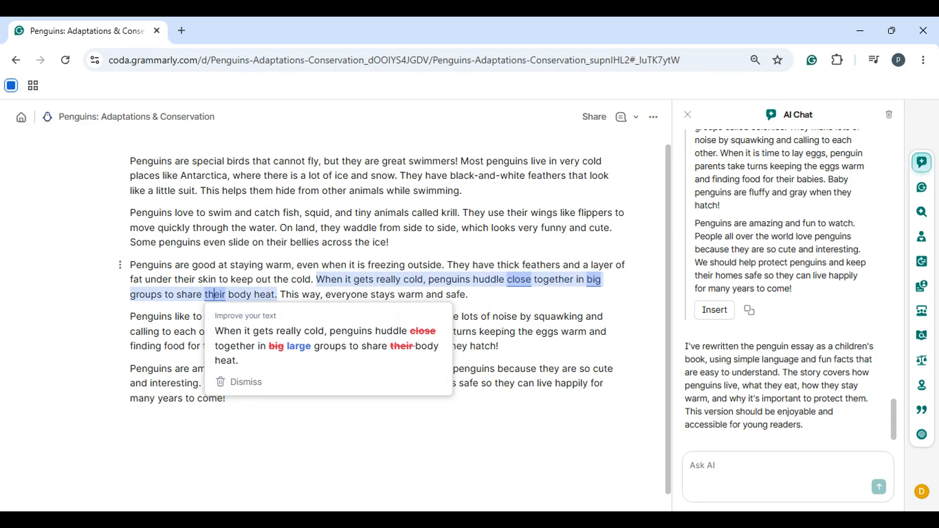
left_click(260, 342)
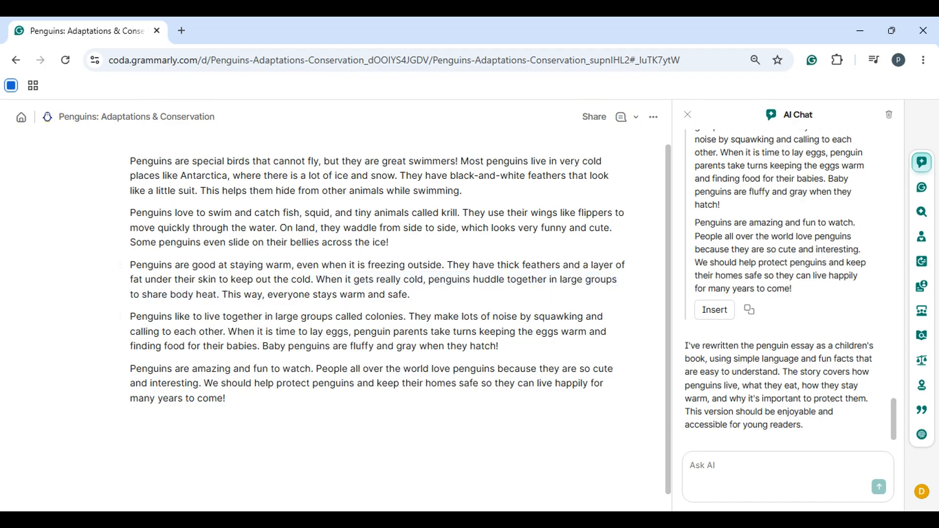
- Widen the AI Chat panel and look back through the conversation
left_click(695, 465)
left_click_drag(673, 436, 588, 434)
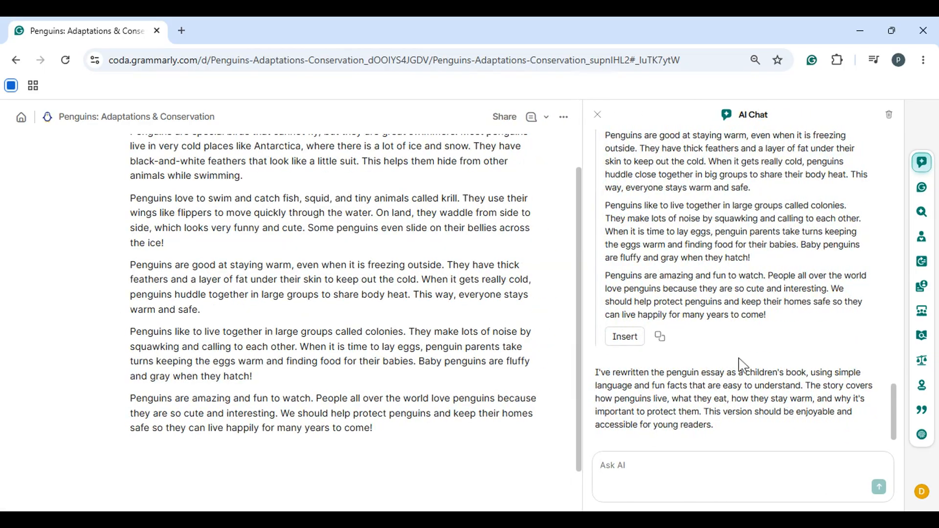
scroll(755, 359, "up", 5)
scroll(758, 358, "up", 1)
scroll(758, 358, "down", 10)
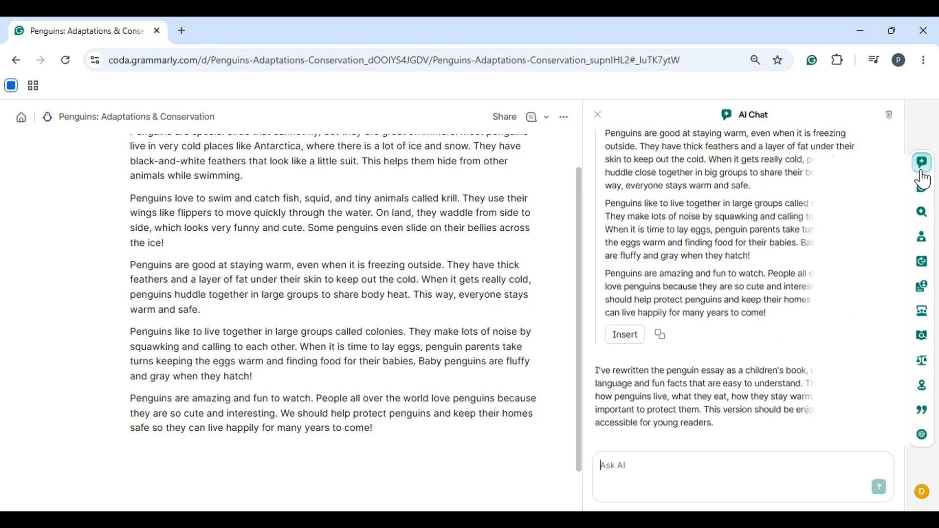
mouse_move(921, 184)
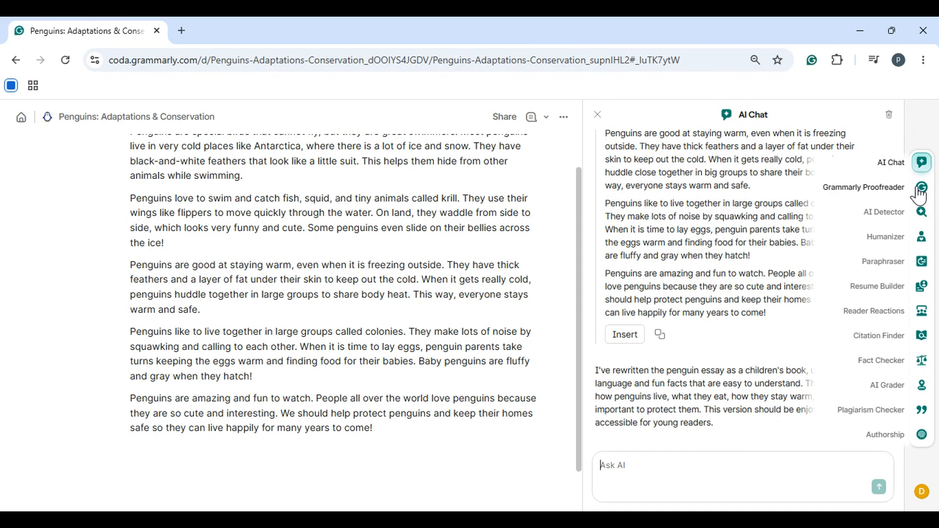